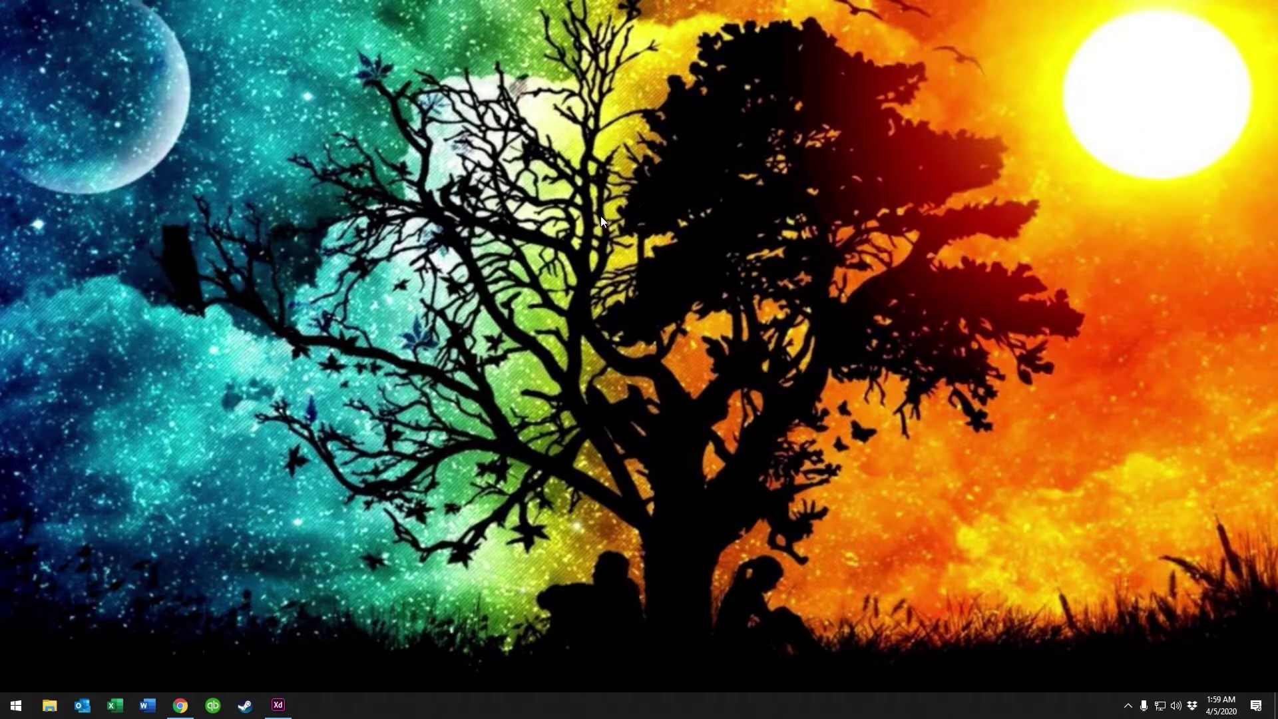
Step: Turn on Show desktop icons from the desktop's View context menu
right_click(507, 165)
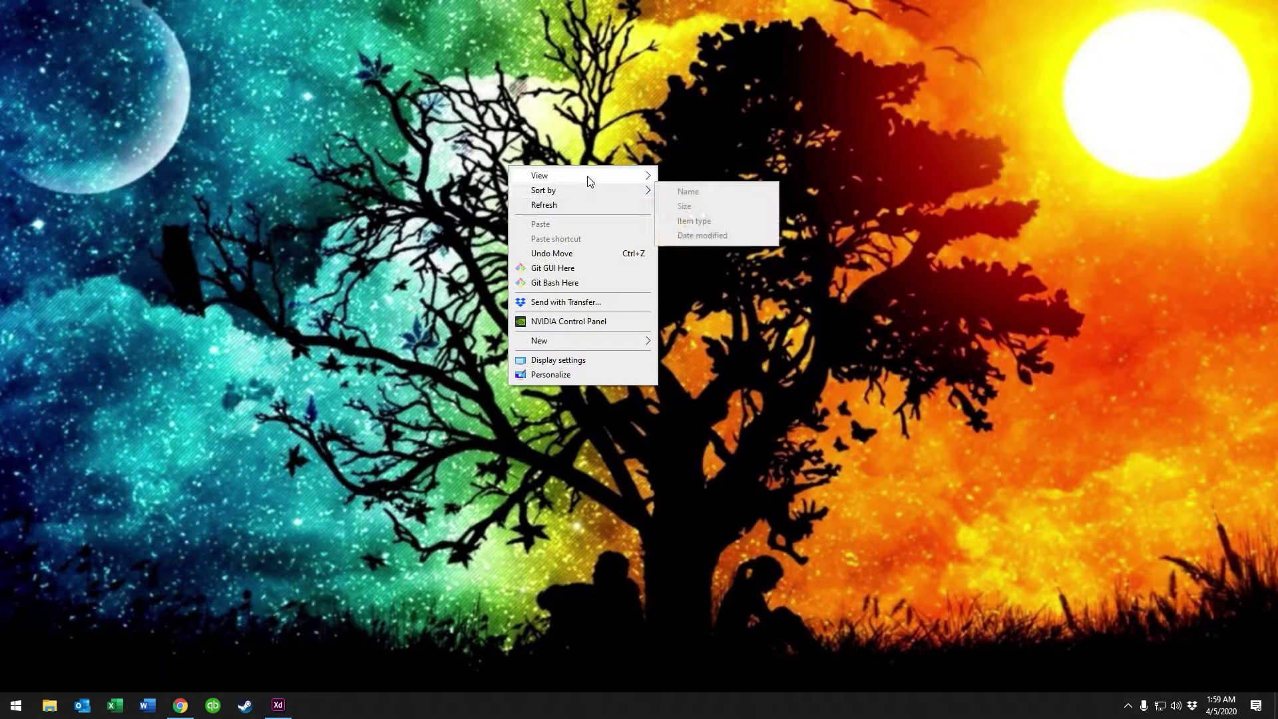
mouse_move(583, 176)
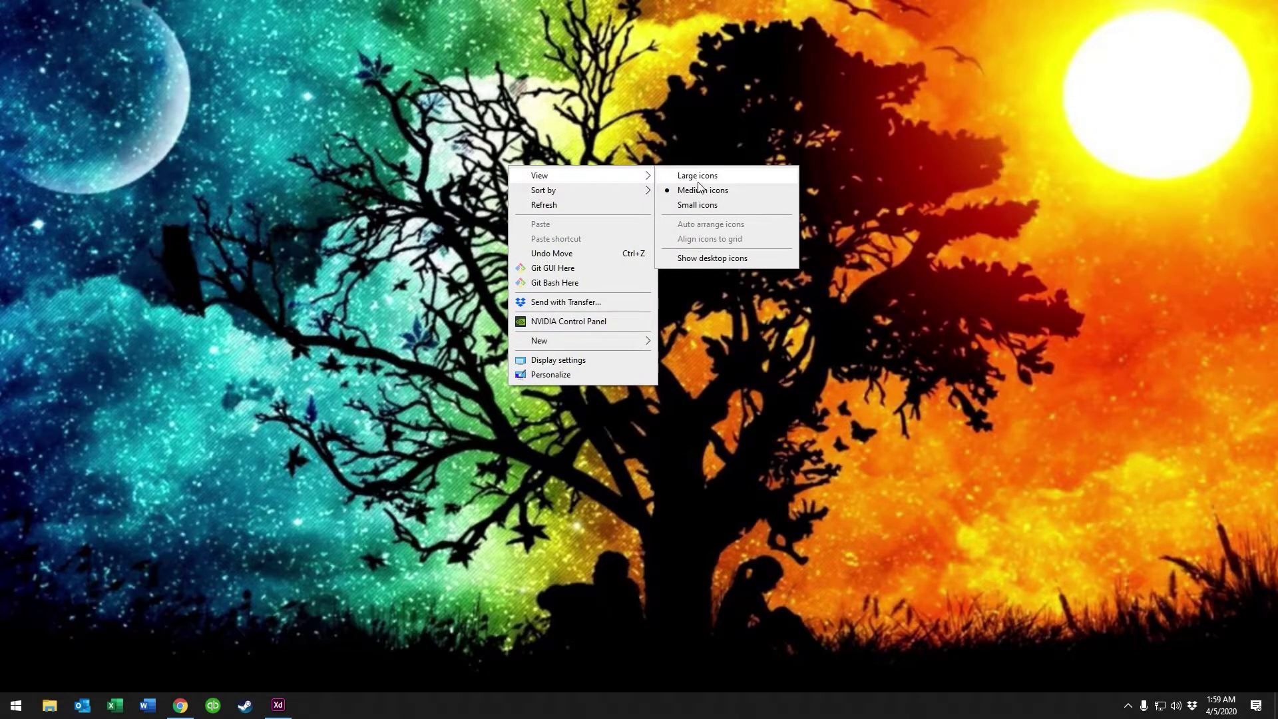
click(699, 257)
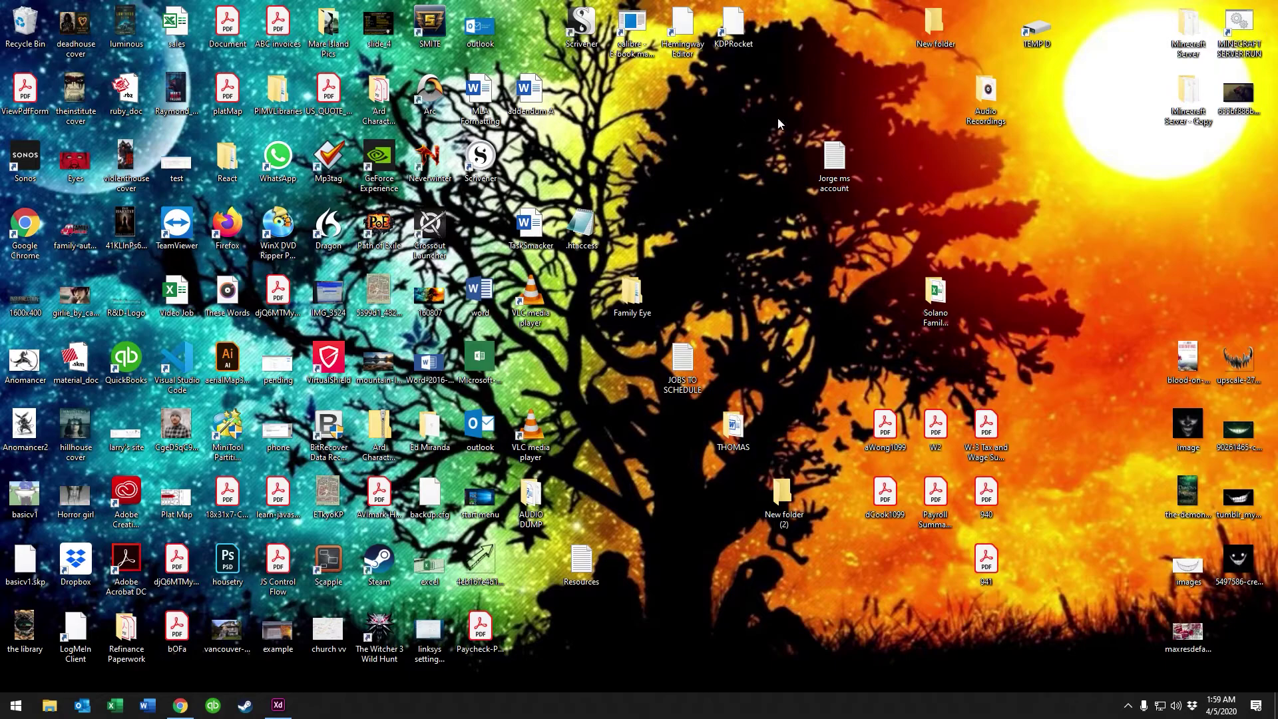
Step: Drag-select desktop icons and confirm Show desktop icons remains checked, changing nothing
mouse_move(789, 3)
mouse_down()
mouse_move(237, 536)
mouse_move(4, 668)
mouse_up()
click(847, 588)
mouse_move(1268, 682)
mouse_down()
mouse_move(1136, 356)
mouse_move(644, 120)
mouse_up()
right_click(641, 117)
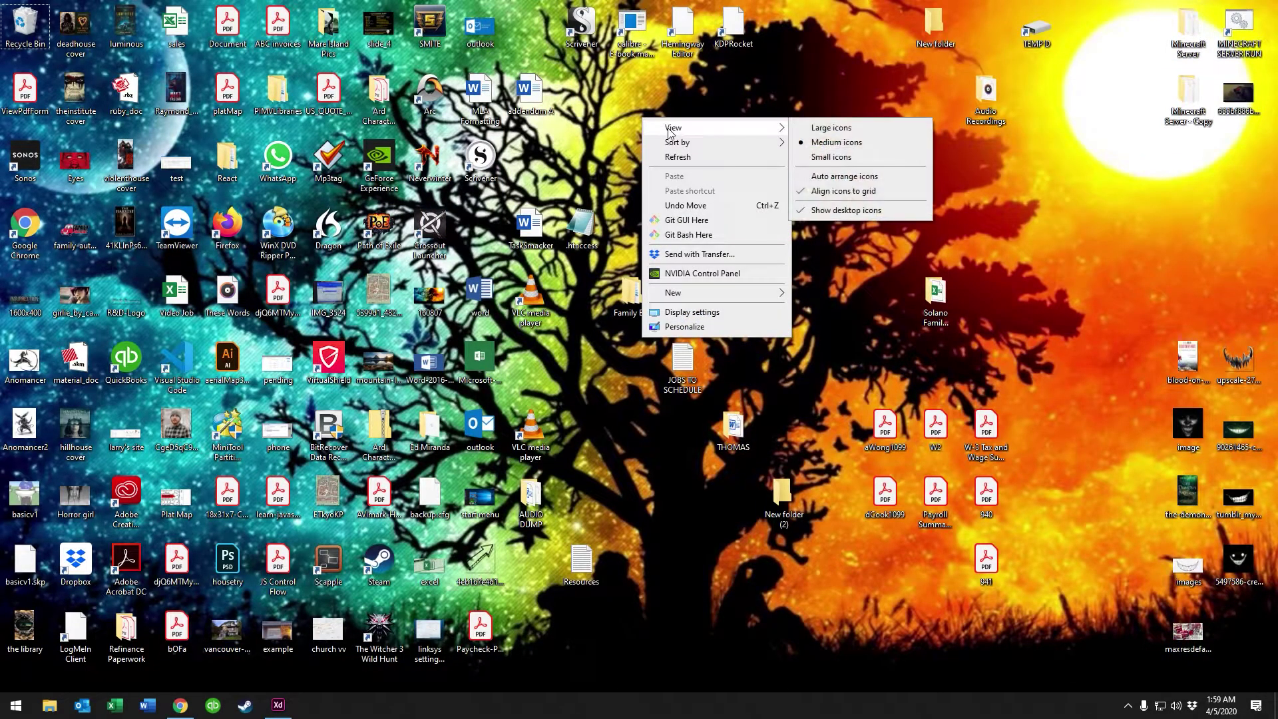
mouse_move(711, 128)
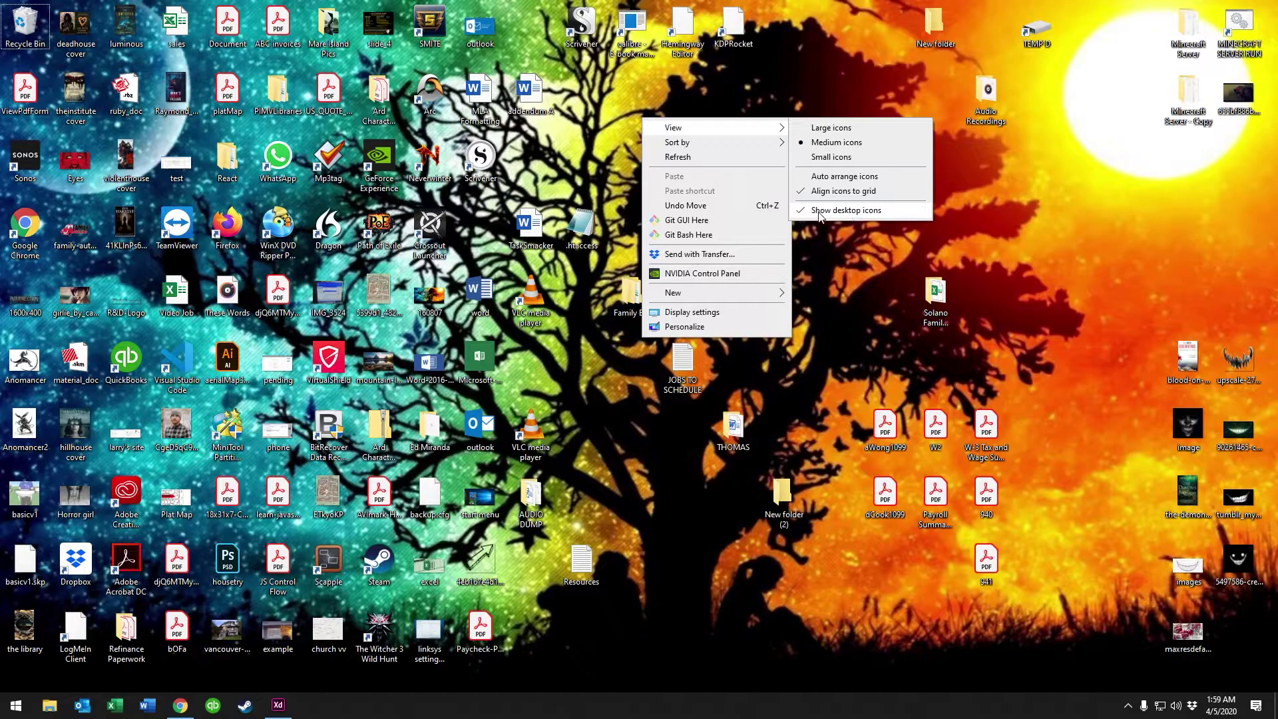
click(992, 197)
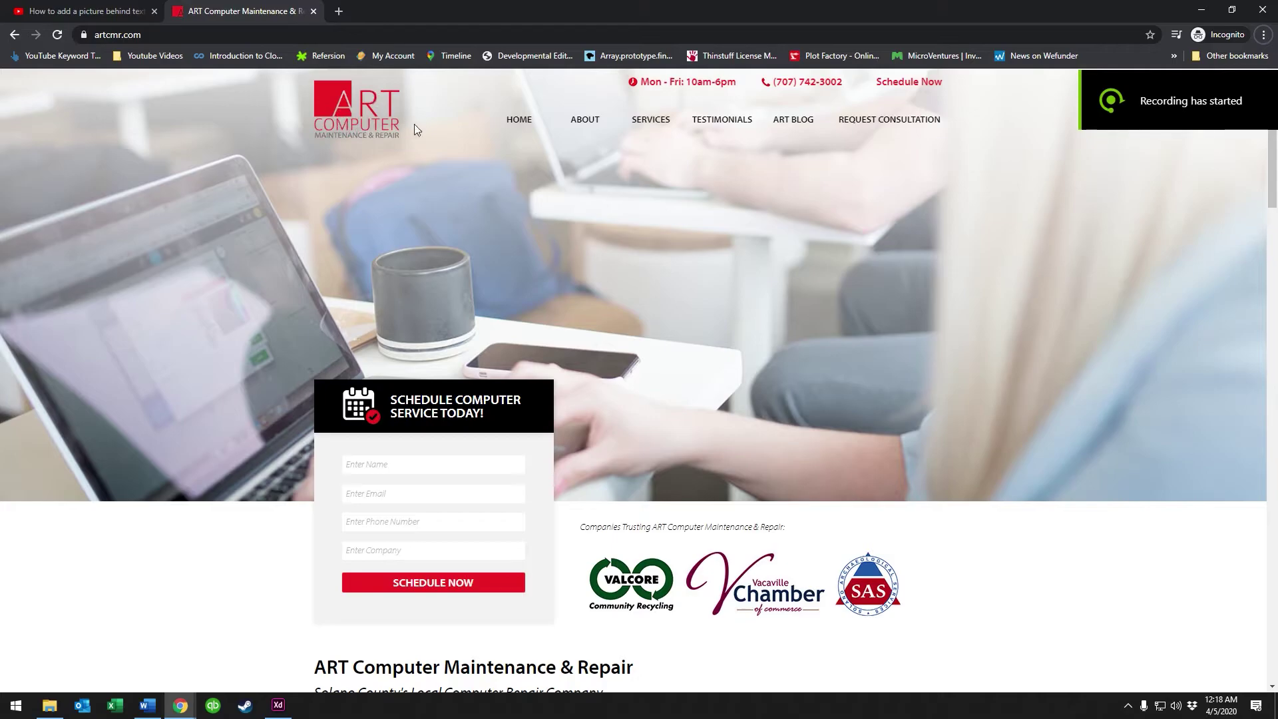
scroll(624, 185, down, 1)
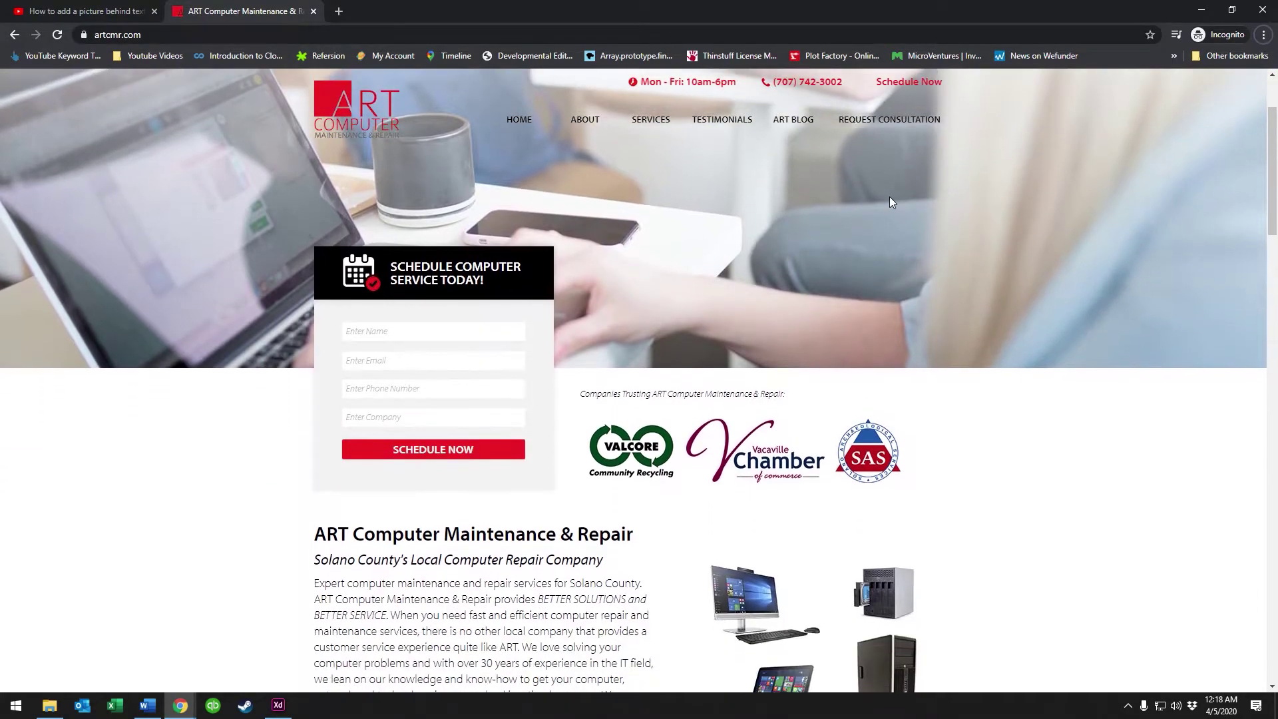
scroll(883, 224, down, 2)
scroll(883, 224, down, 1)
scroll(839, 219, down, 1)
scroll(801, 221, down, 1)
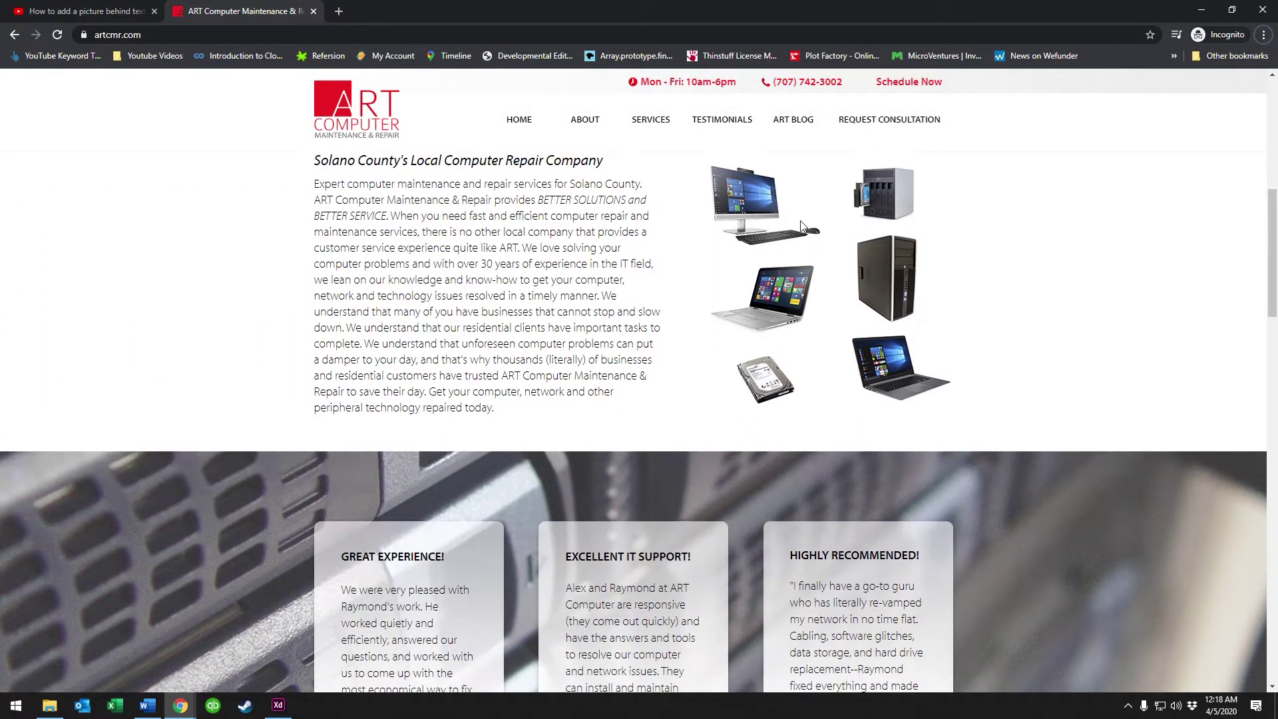
scroll(801, 216, down, 1)
scroll(802, 216, down, 1)
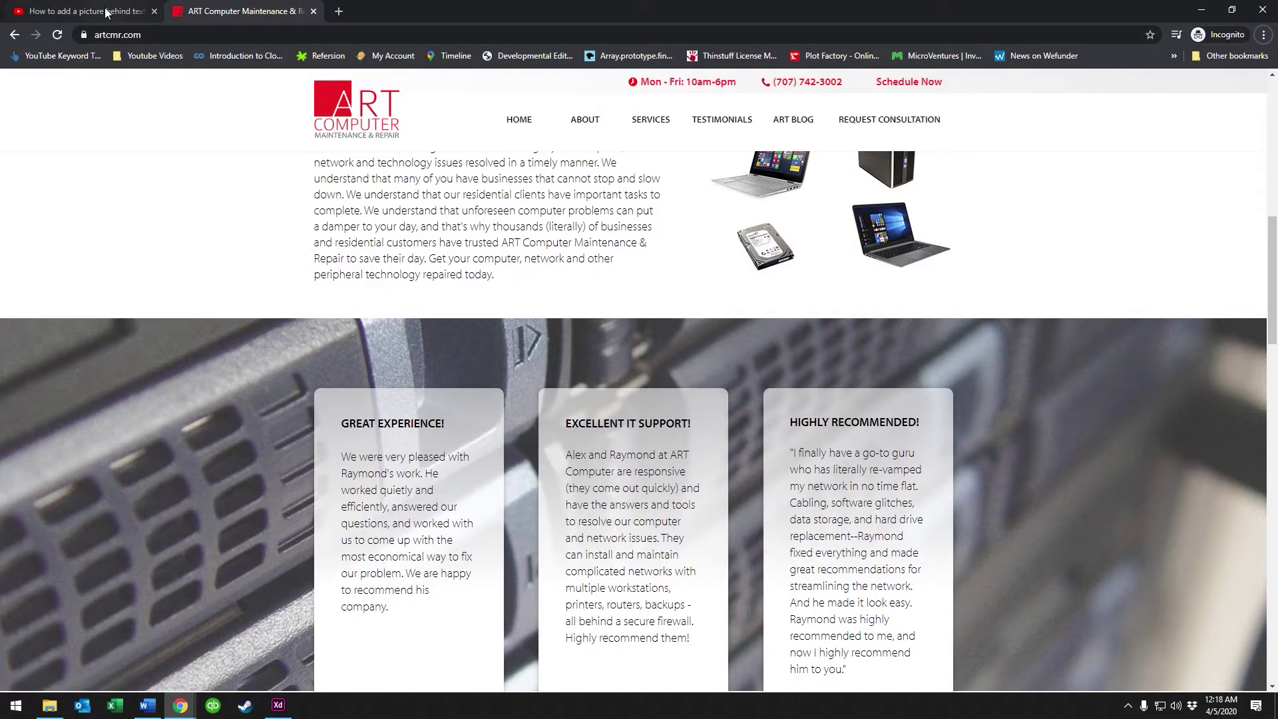
Step: Switch to the Chrome tab with the Word picture-behind-text YouTube video
click(90, 11)
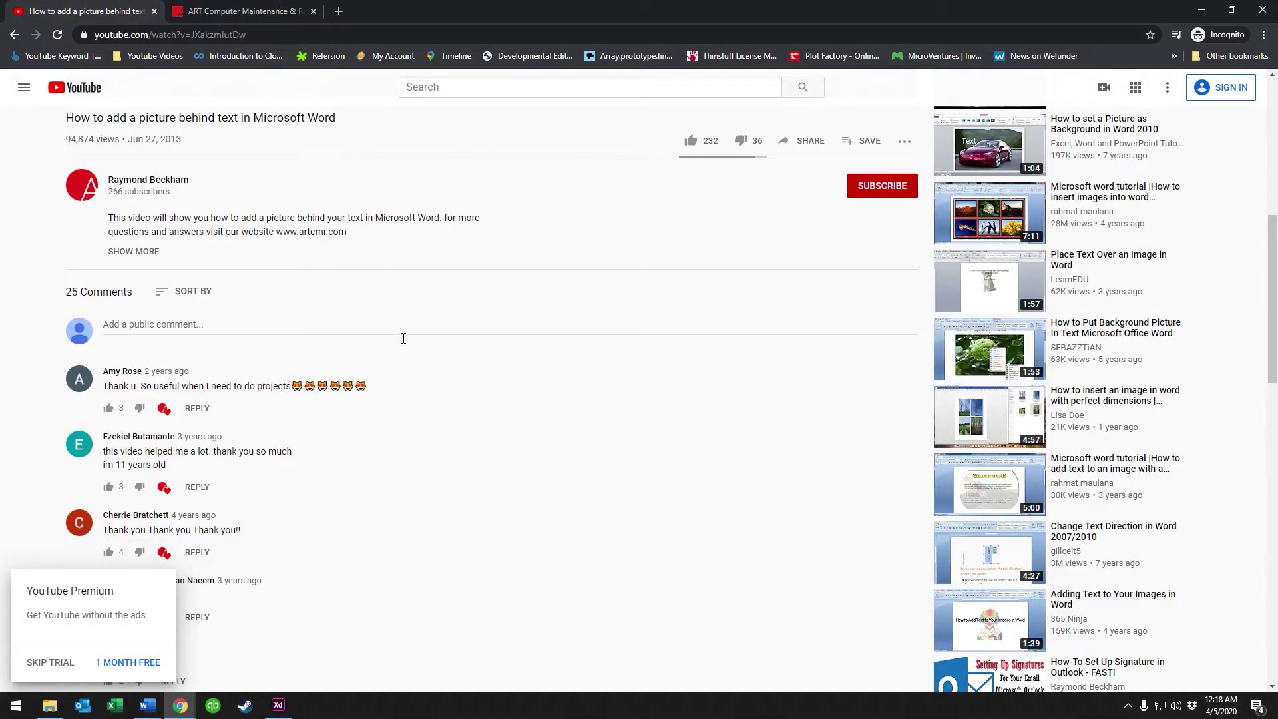